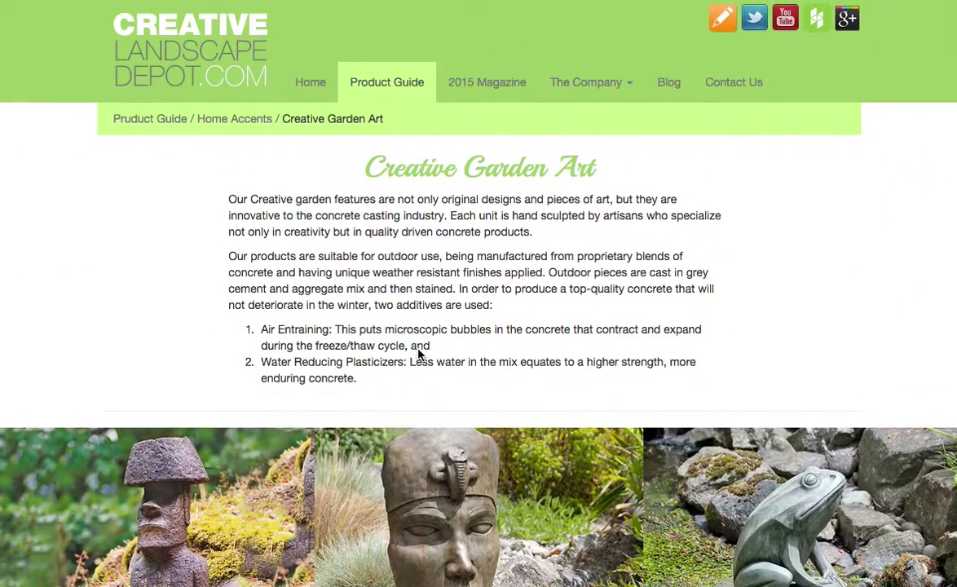
Examine the introduction and the landscape-format statue images on the Creative Garden Art page.
scroll(416, 351, down, 1)
scroll(416, 352, up, 1)
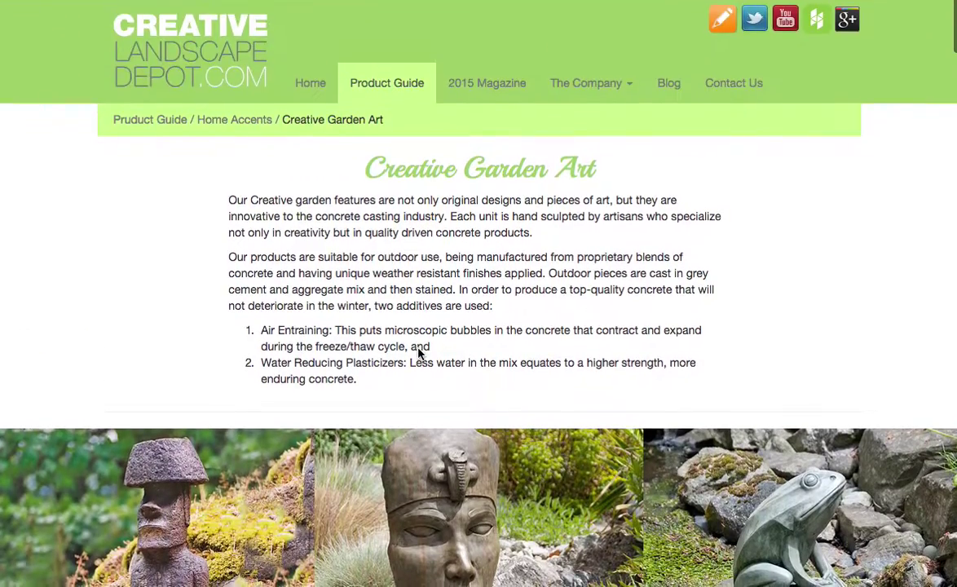
scroll(417, 352, down, 5)
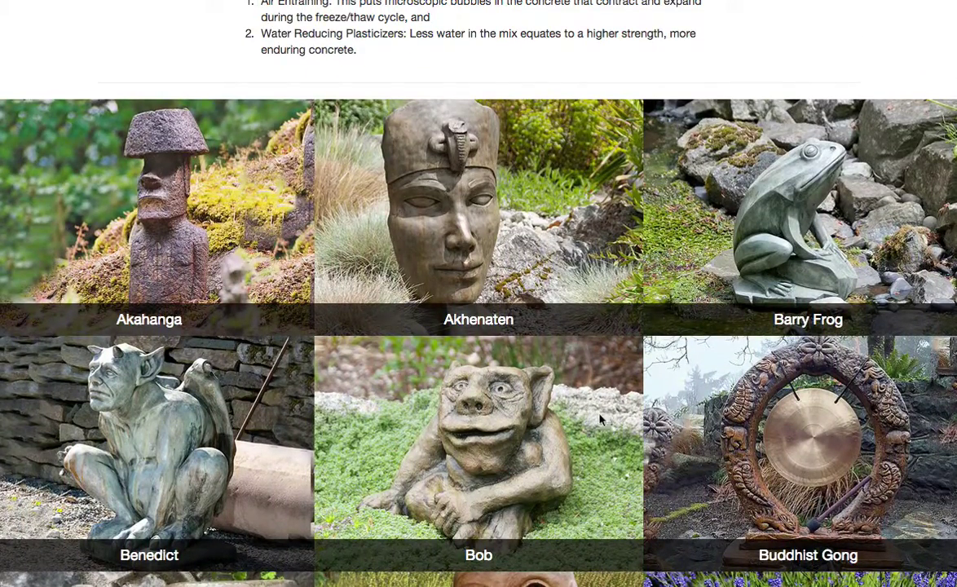
scroll(770, 408, down, 3)
scroll(770, 410, up, 6)
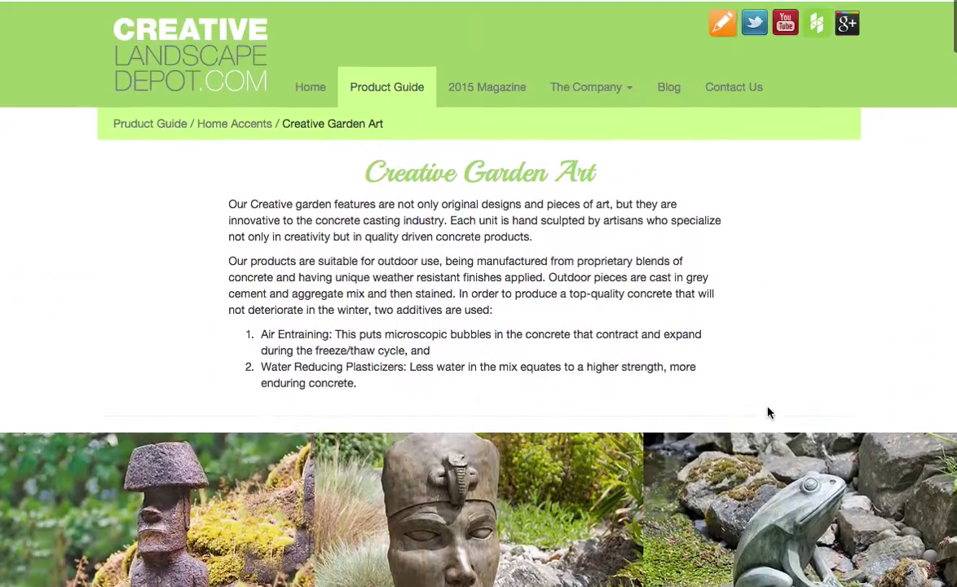
scroll(768, 408, down, 4)
scroll(768, 411, down, 3)
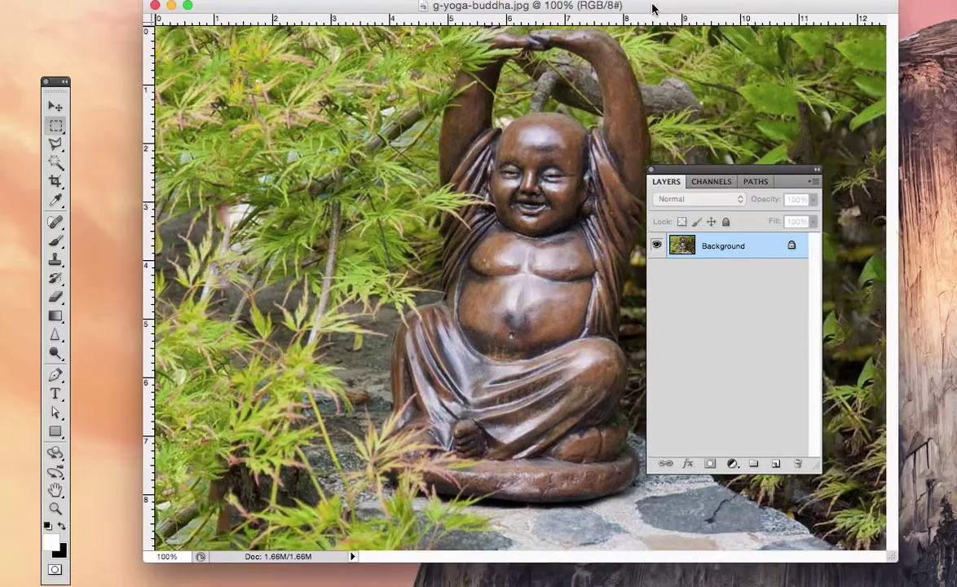
Display g-yoga-buddha.jpg centred in full-screen mode at 66.67% zoom, with the layer list moved clear of the image.
drag(653, 10, 498, 0)
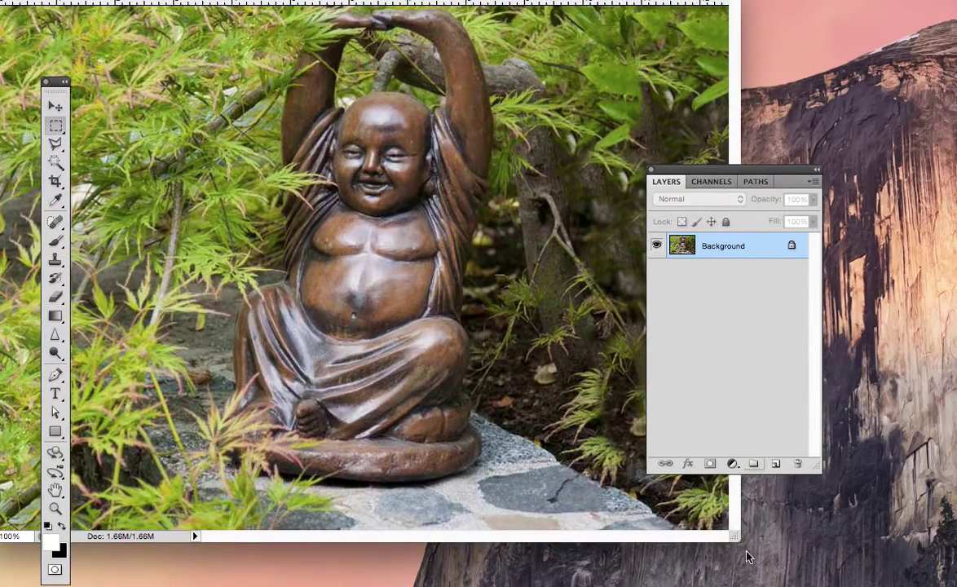
drag(733, 533, 956, 586)
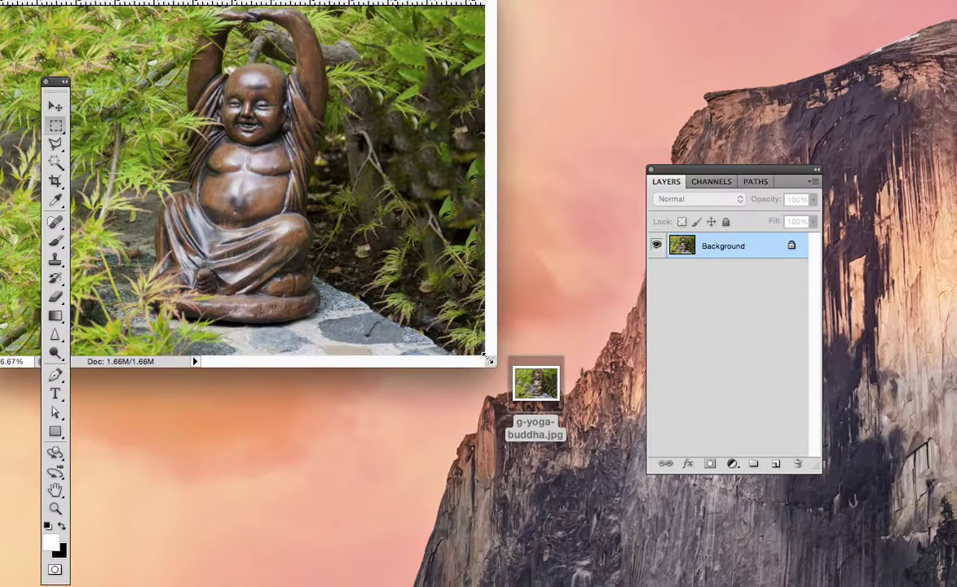
key(f)
scroll(461, 300, up, 1)
scroll(461, 300, right, 3)
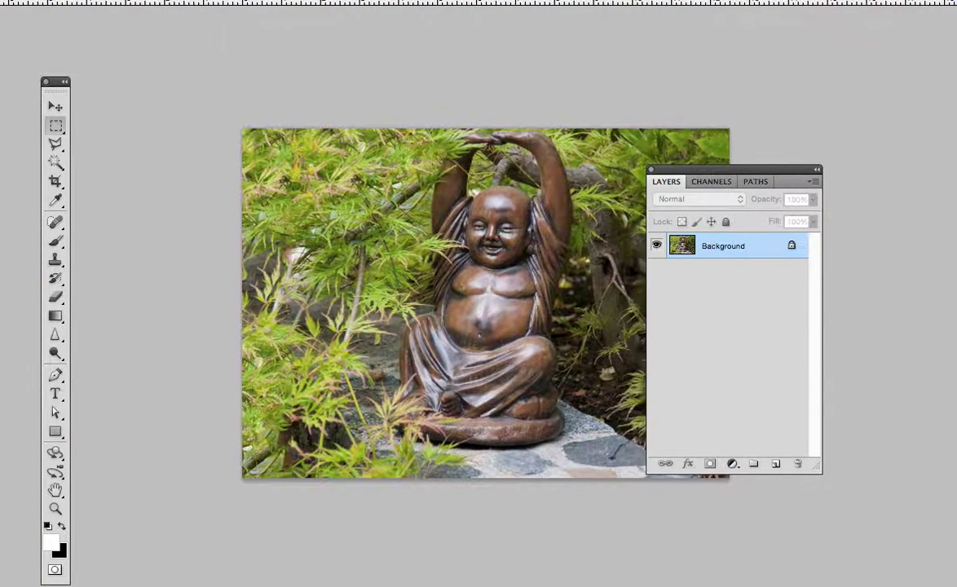
drag(737, 178, 861, 156)
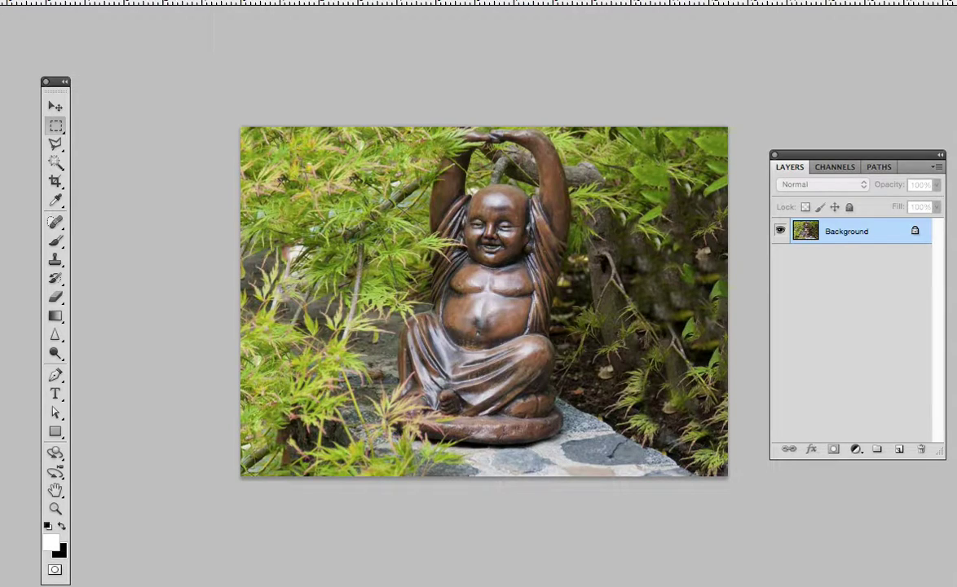
Place the bella donna photo over the buddha image, scaling it proportionally until it covers the full canvas height.
drag(534, 299, 500, 305)
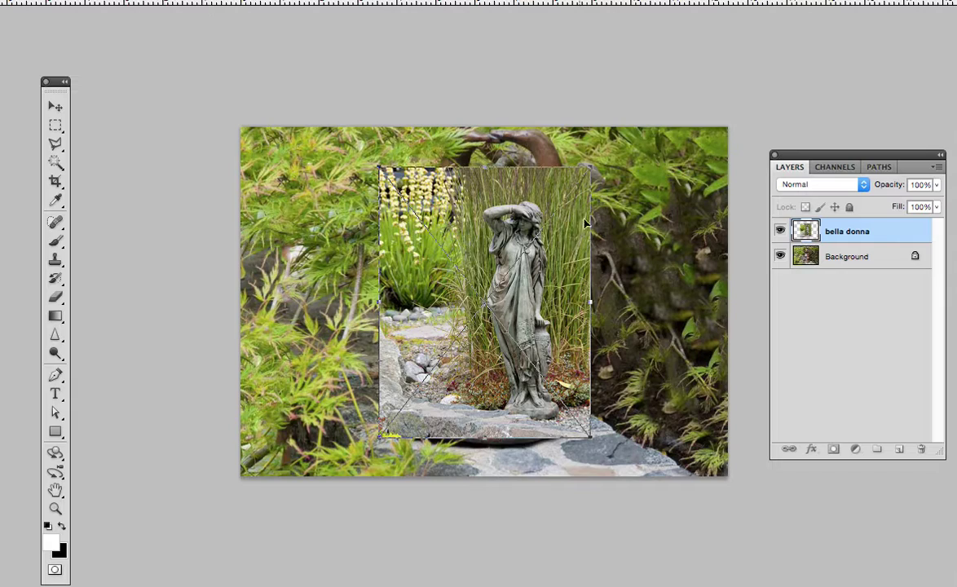
drag(590, 164, 634, 109)
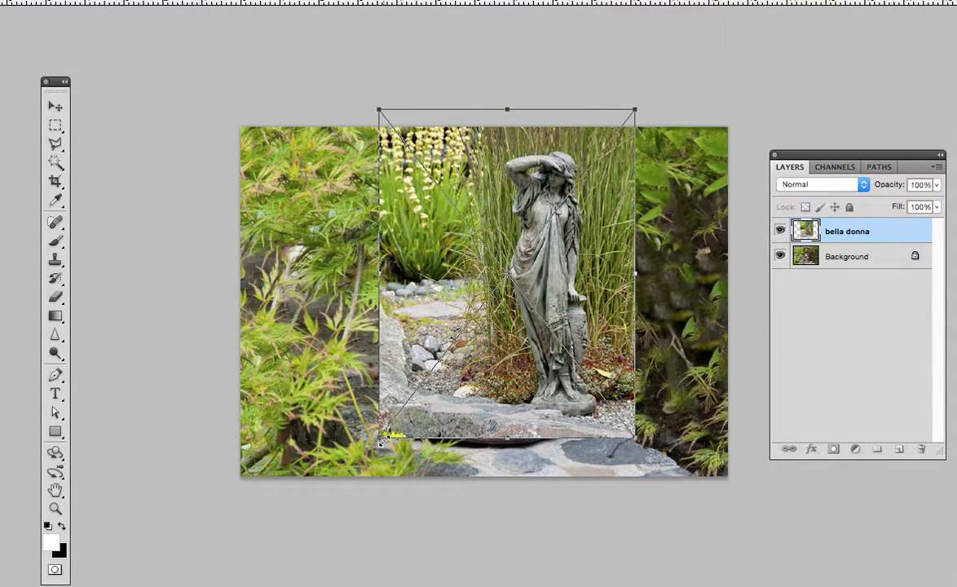
drag(379, 438, 338, 487)
drag(542, 344, 496, 344)
drag(592, 100, 603, 94)
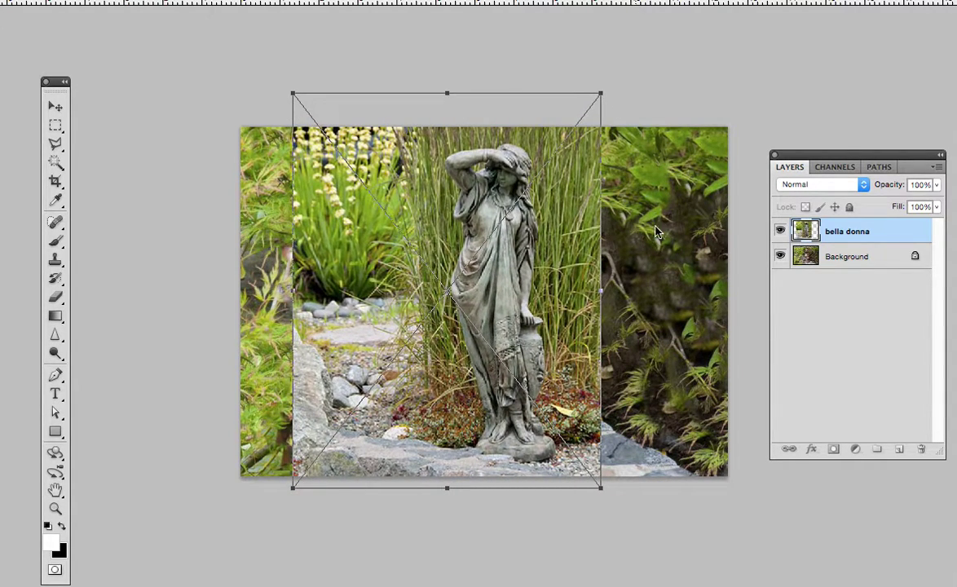
key(Return)
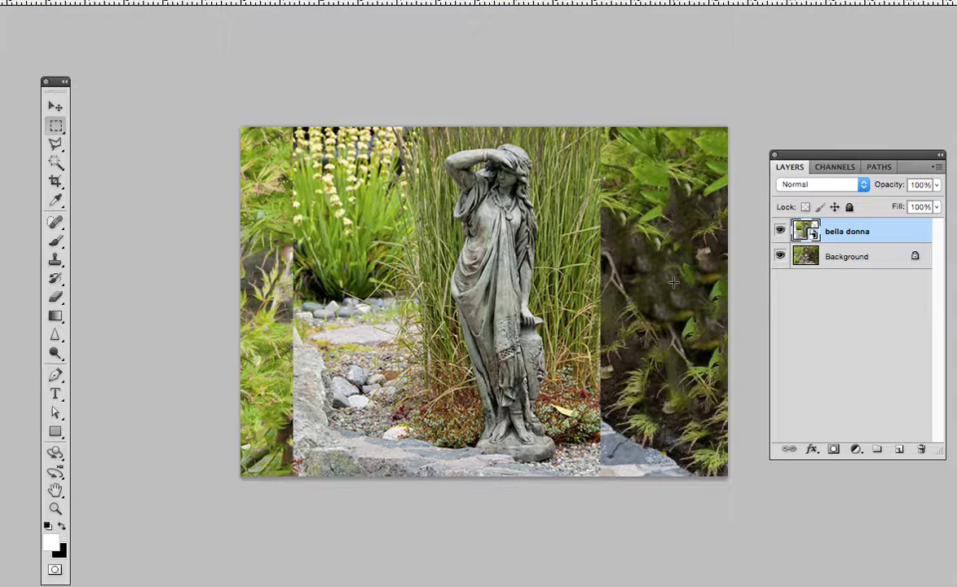
Hide the Background layer so only the bella donna photo shows on the canvas.
click(779, 257)
click(780, 256)
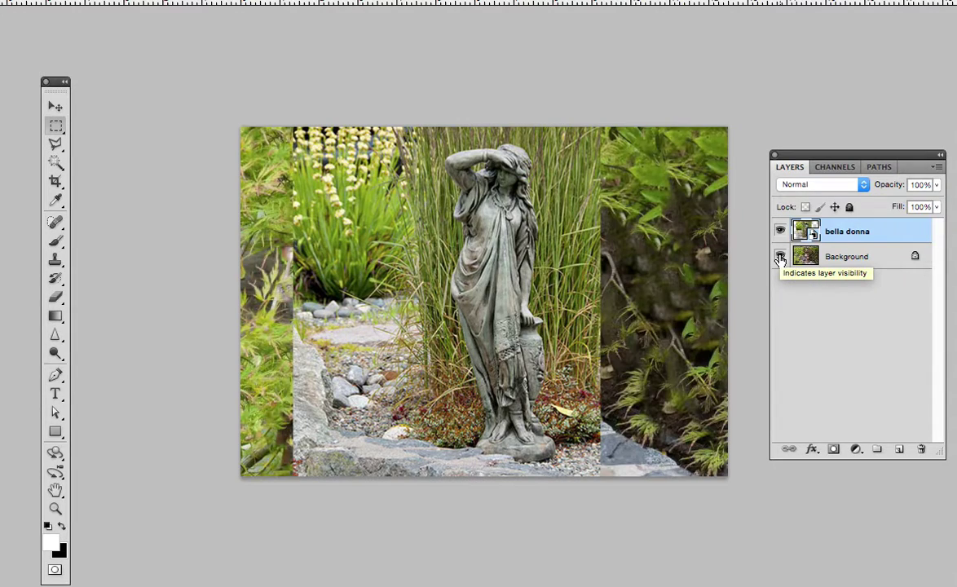
click(780, 257)
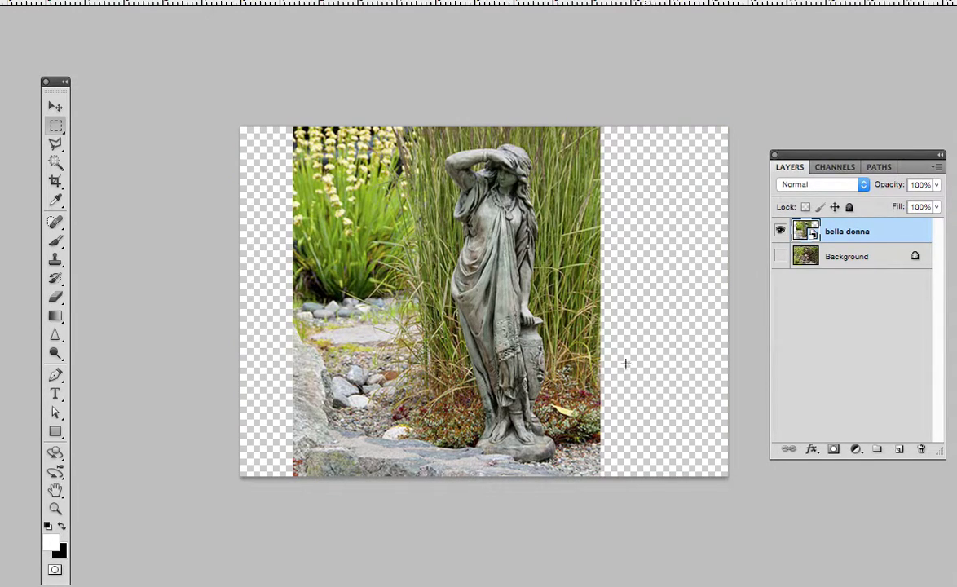
Rasterize the bella donna smart object layer.
right_click(816, 234)
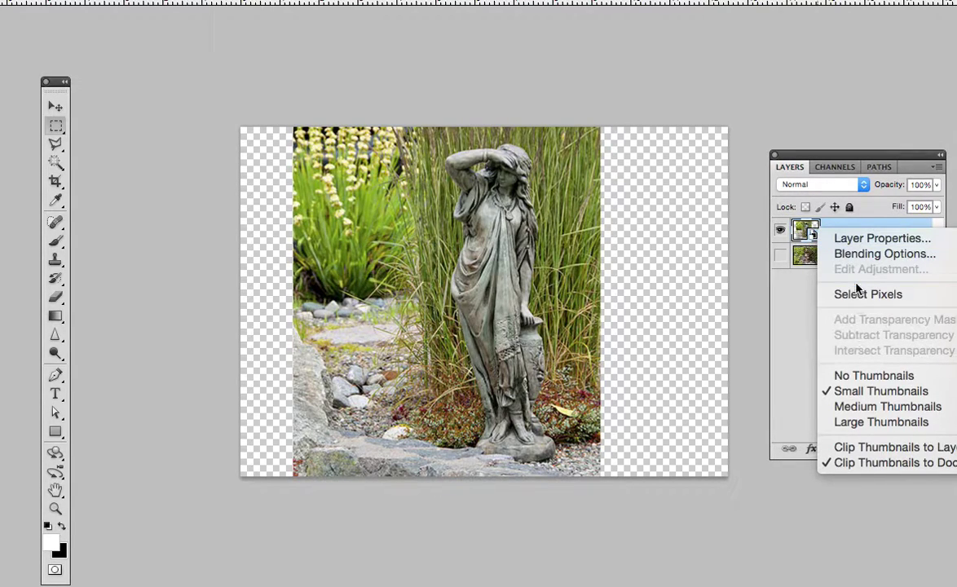
click(719, 306)
right_click(835, 232)
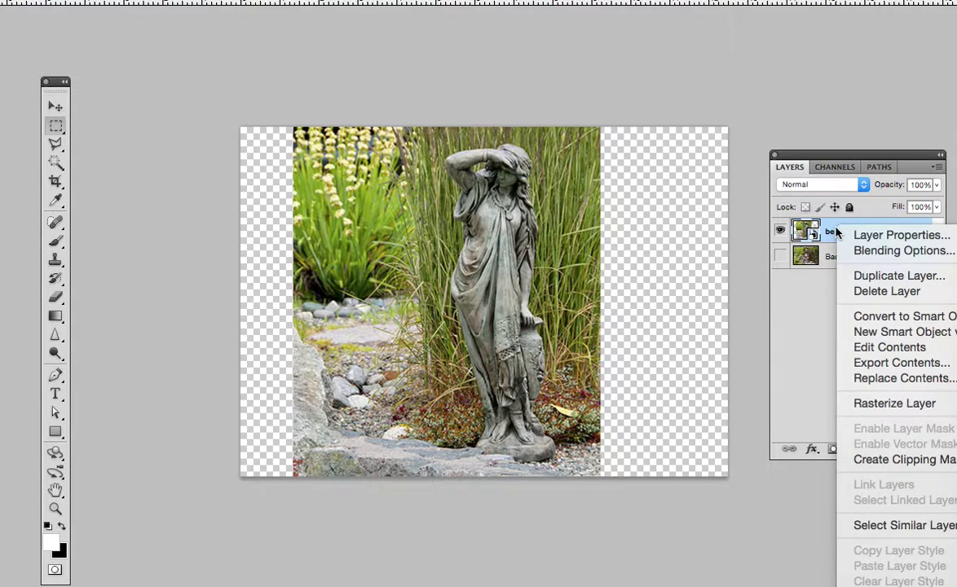
key(Escape)
right_click(807, 230)
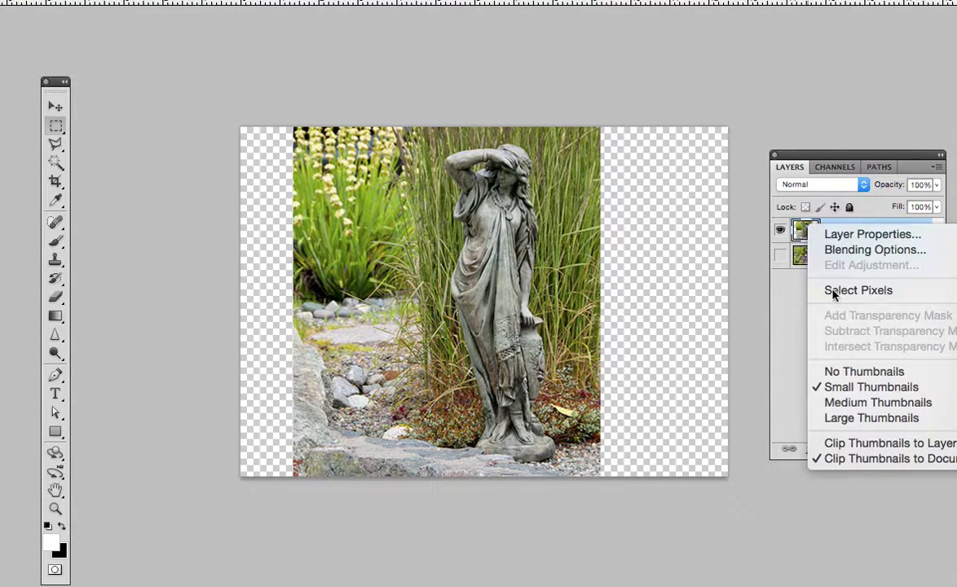
click(730, 321)
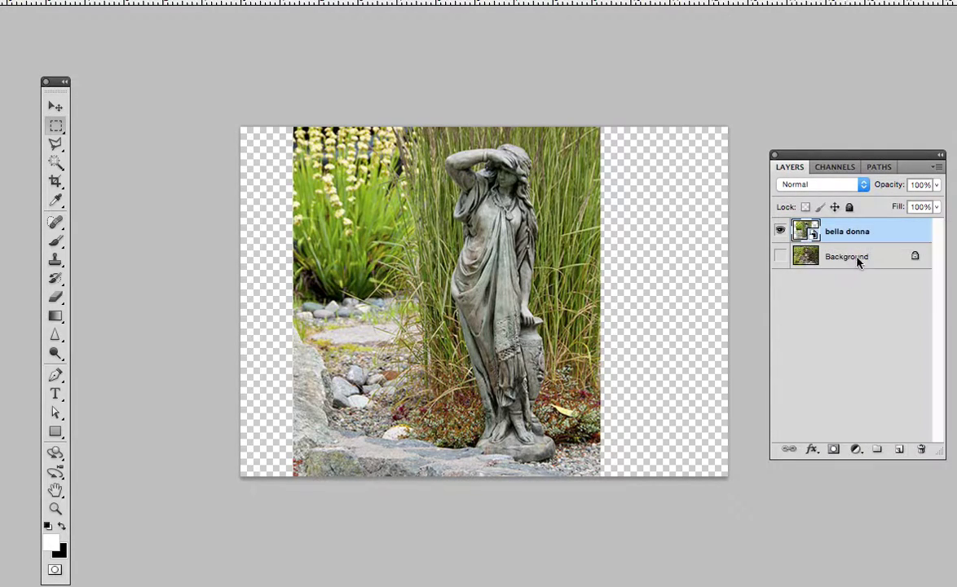
right_click(841, 233)
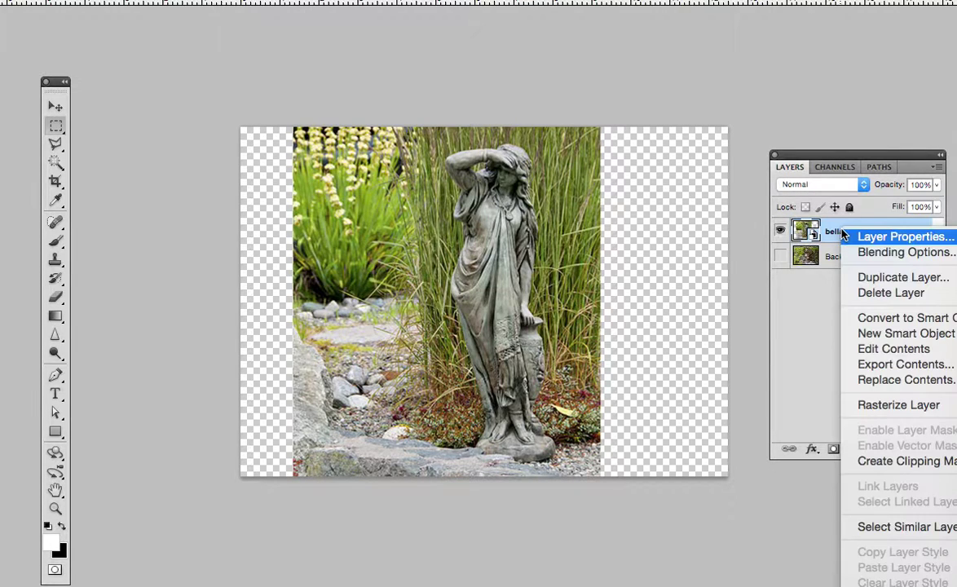
click(842, 406)
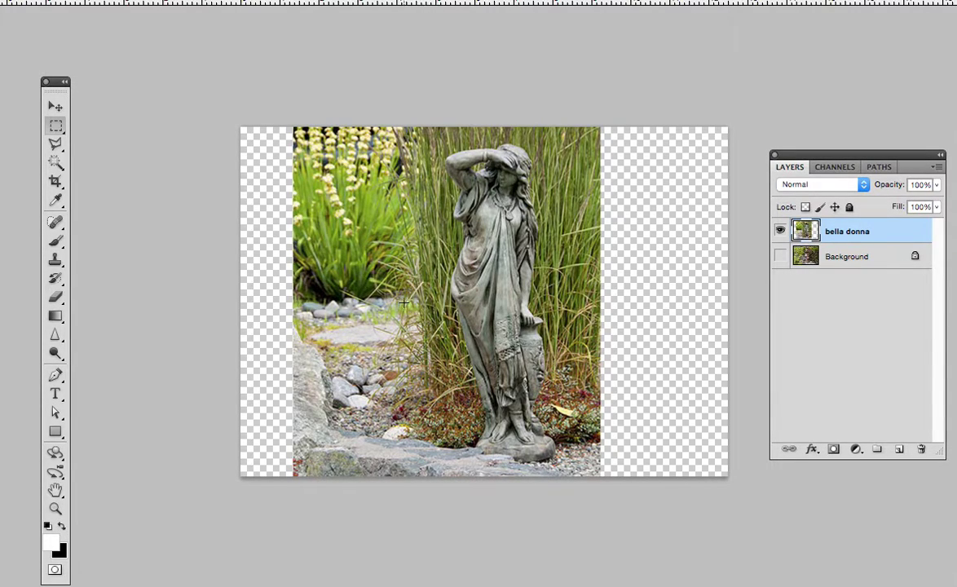
Select the empty strip left of the photo with a slight overlap, fill it using Content-Aware at 100% opacity, and deselect.
click(55, 126)
drag(298, 125, 234, 482)
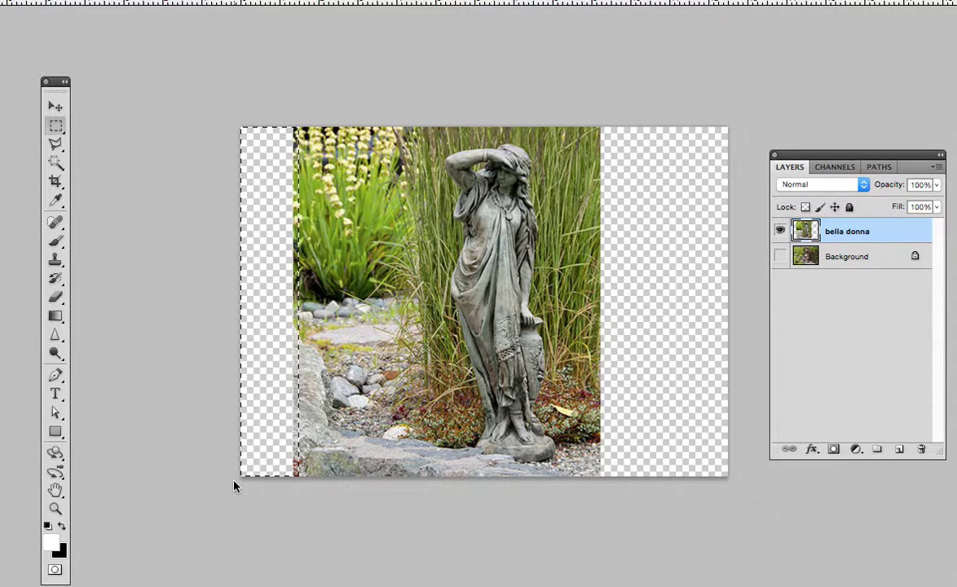
key(shift+BackSpace)
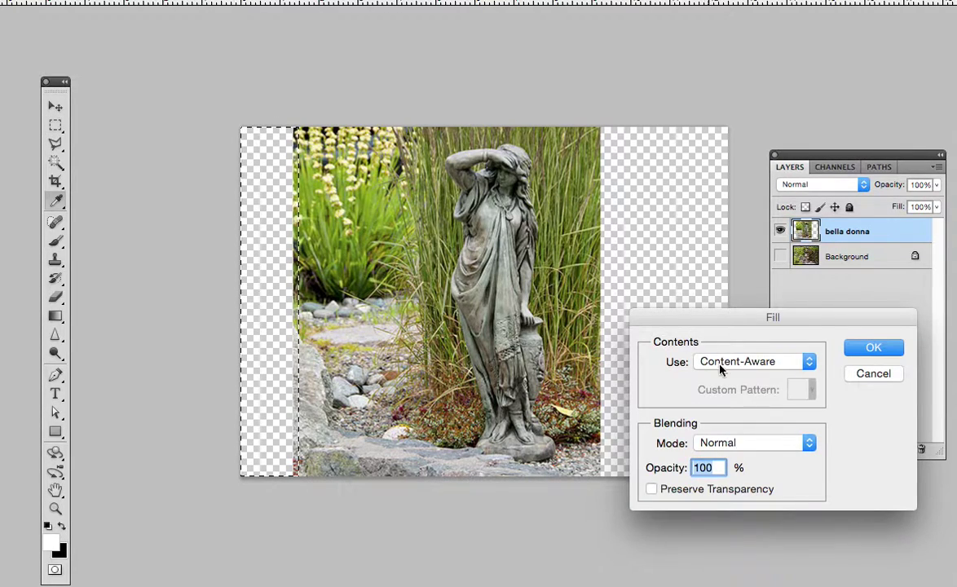
drag(754, 317, 702, 158)
click(680, 204)
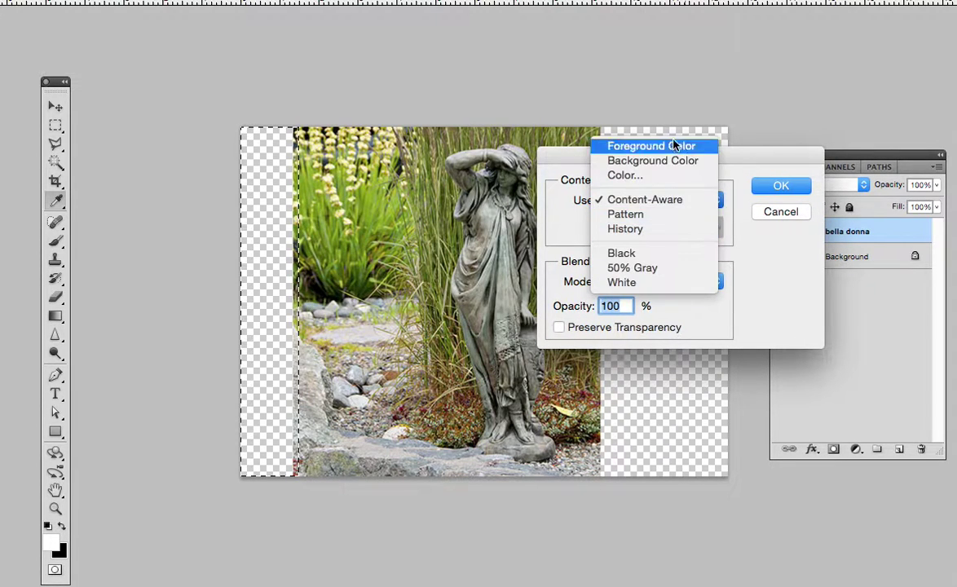
click(649, 202)
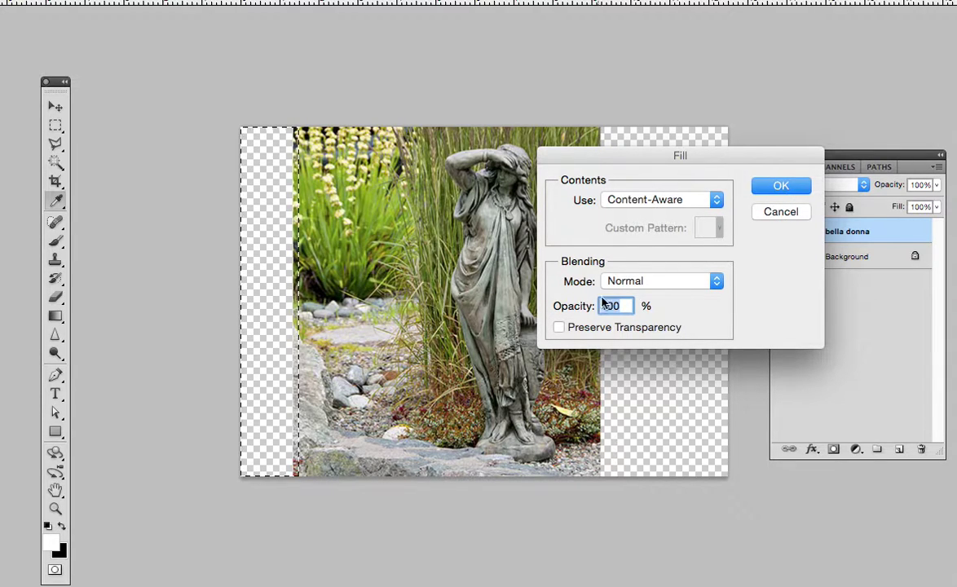
click(785, 186)
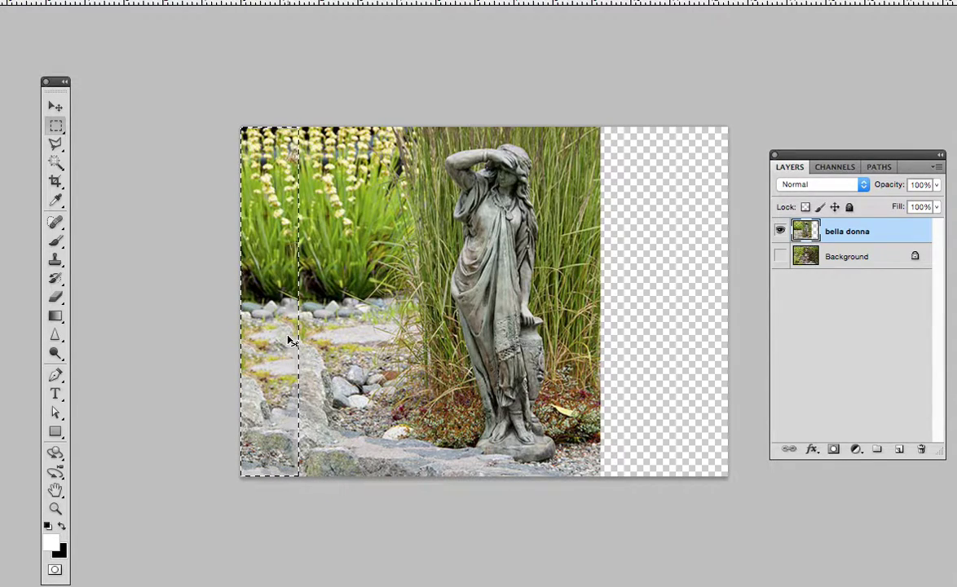
key(ctrl+d)
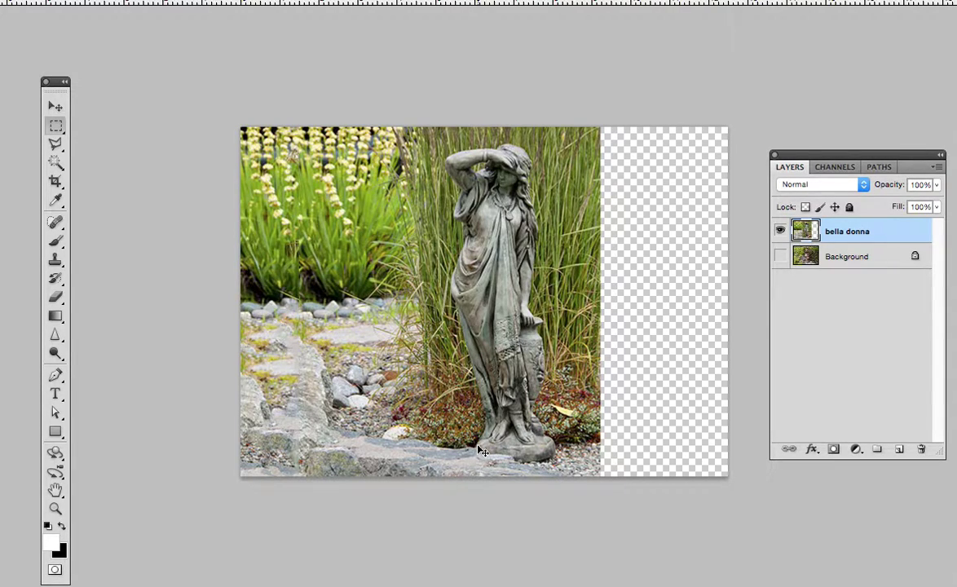
Undo the Content-Aware fill of the left strip and clear the selection.
key(super+z)
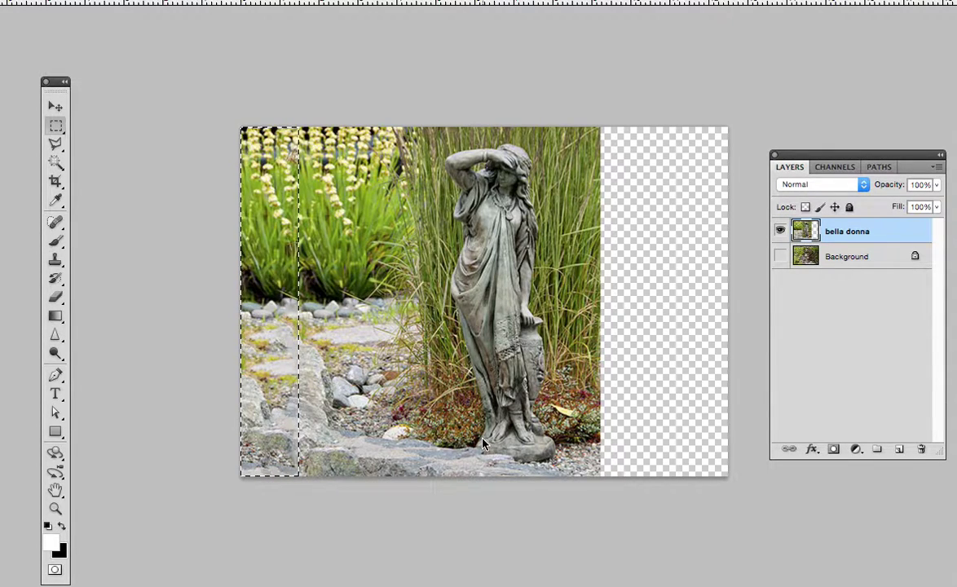
key(Delete)
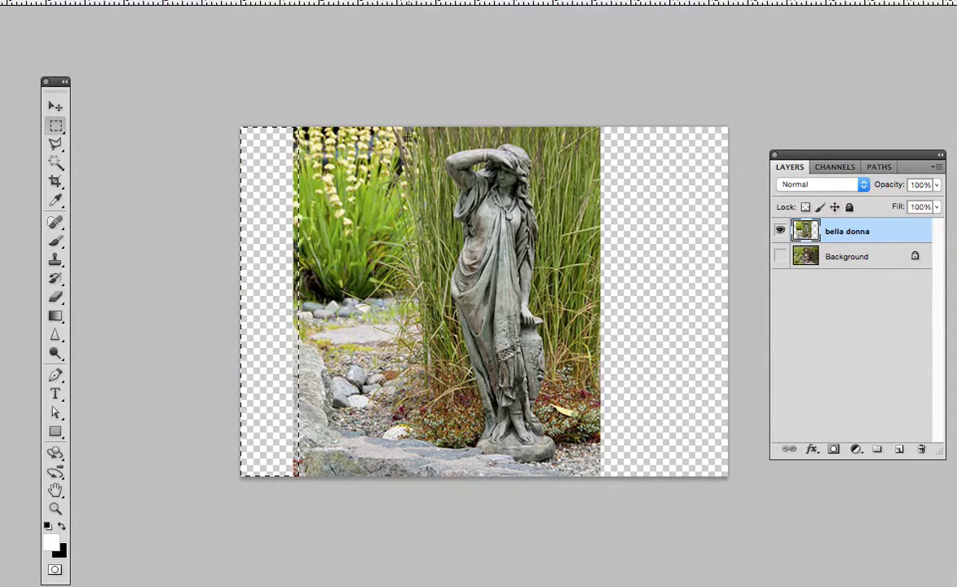
click(344, 242)
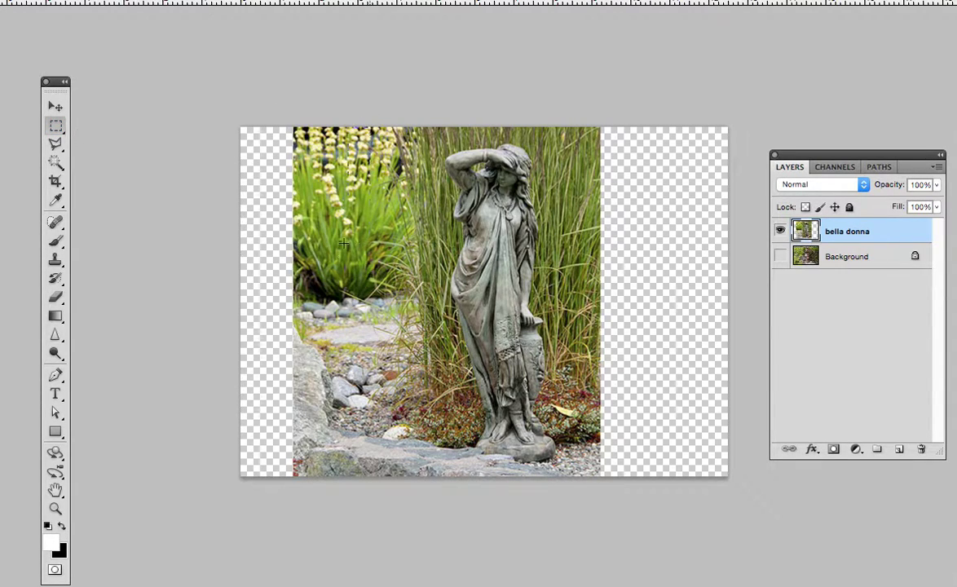
Select the garden area left of the statue at full height, stretch it horizontally to the canvas's left edge, and deselect.
drag(344, 243, 306, 475)
click(430, 122)
drag(397, 279, 380, 343)
drag(300, 486, 296, 486)
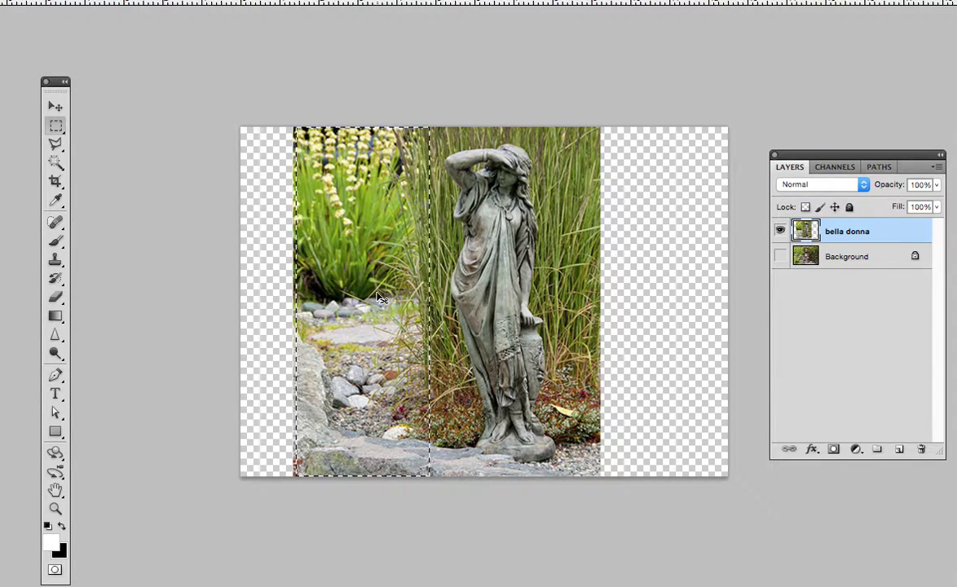
key(super+t)
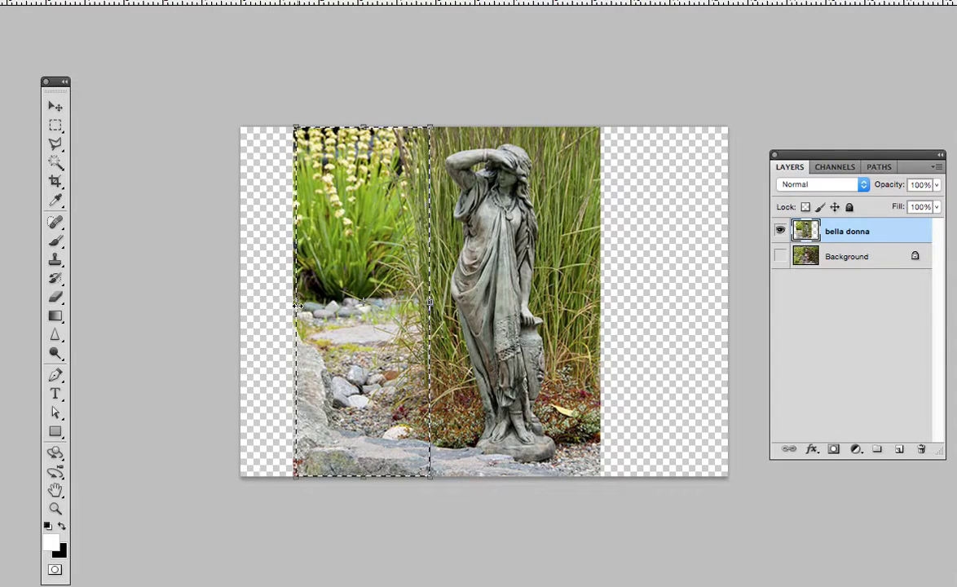
drag(296, 305, 239, 303)
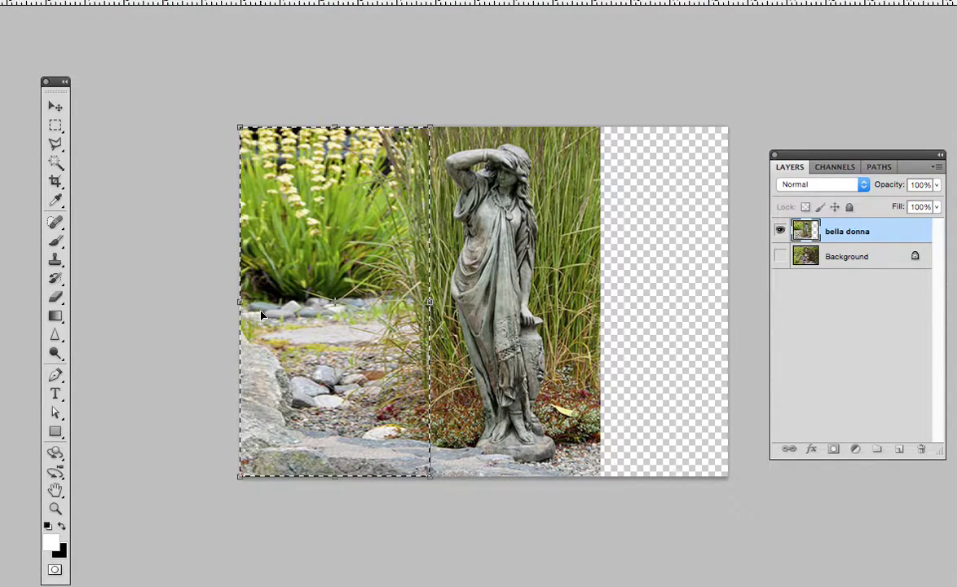
key(Return)
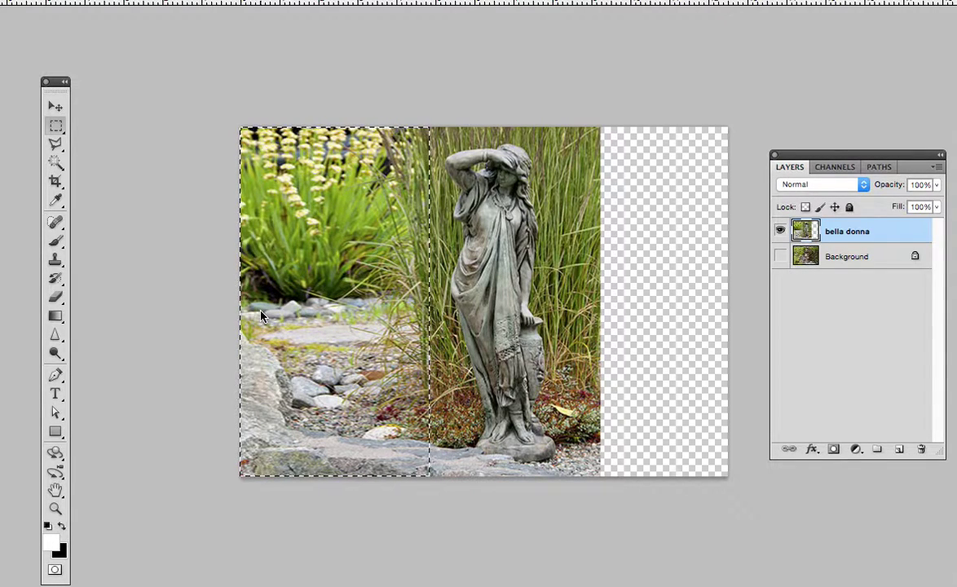
click(260, 311)
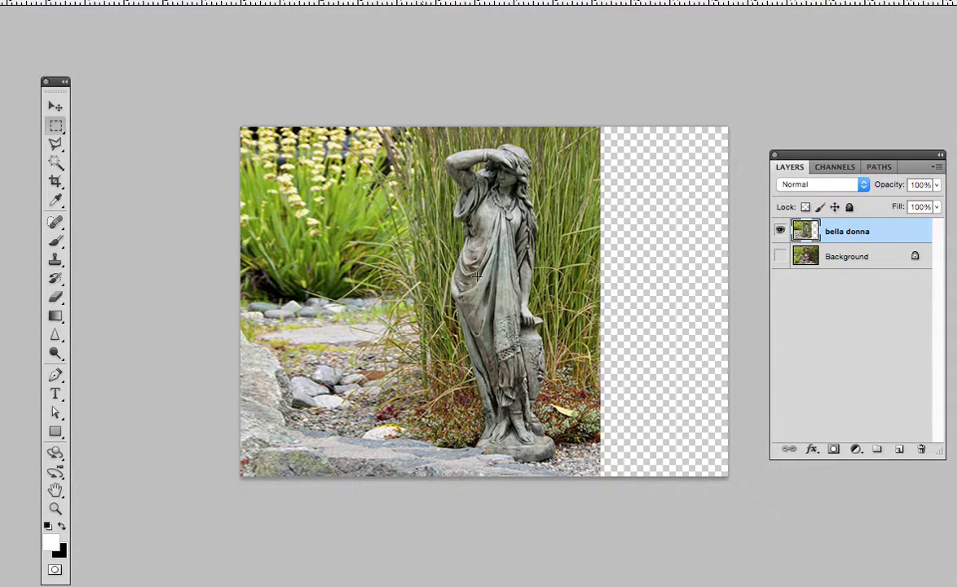
Select the full-height garden area left of the statue on the bella donna layer and copy it to a new layer.
key(f)
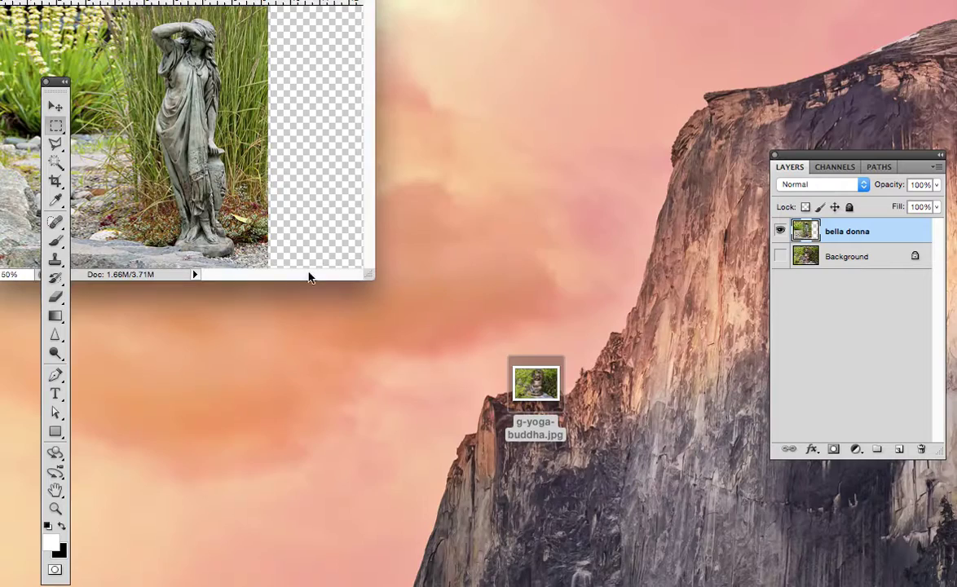
drag(371, 276, 776, 474)
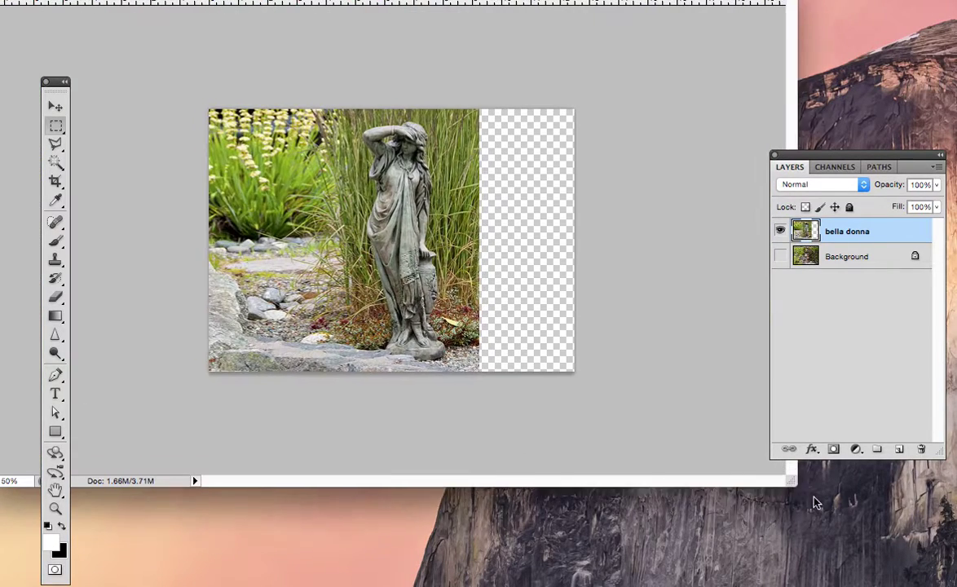
drag(791, 482, 813, 497)
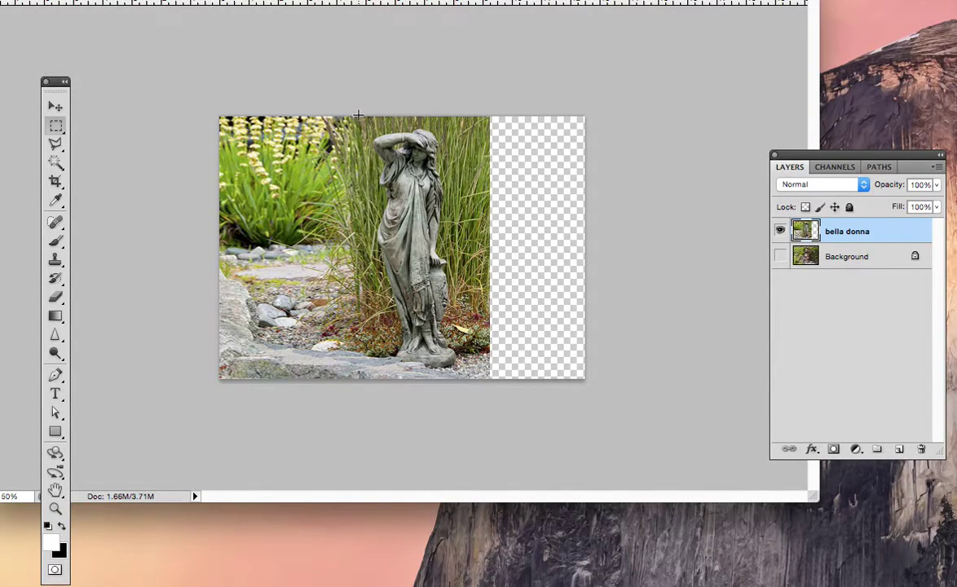
drag(366, 115, 211, 393)
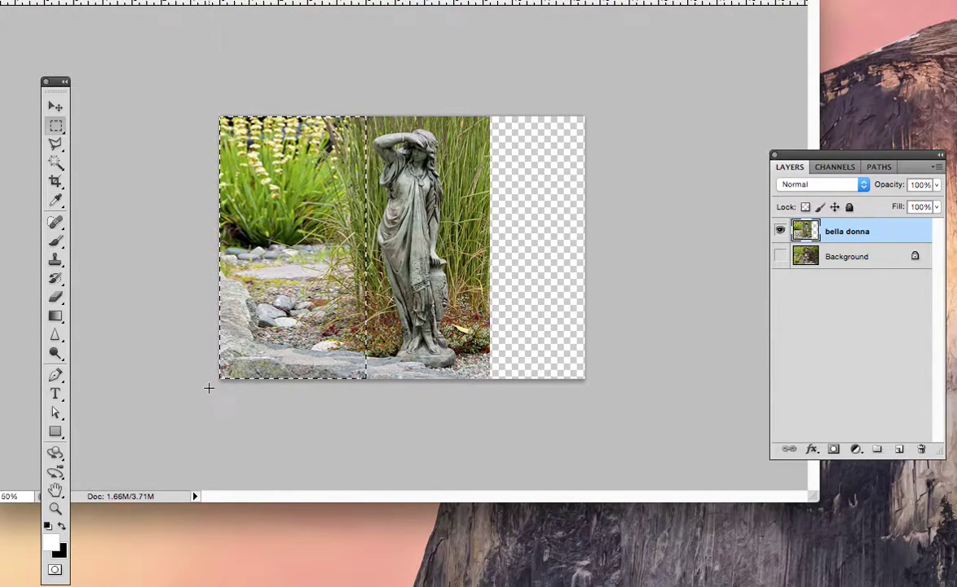
key(ctrl+j)
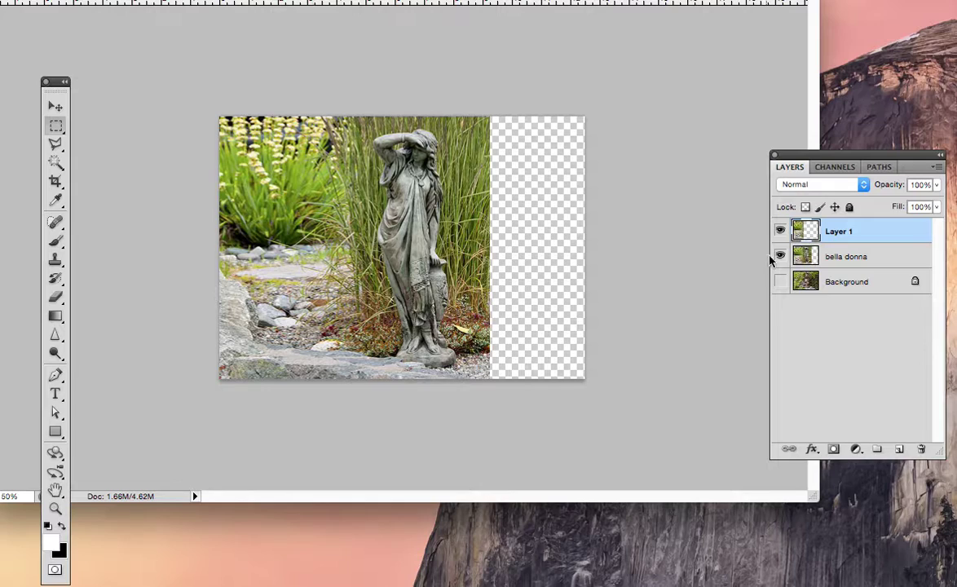
Examine the copied garden strip on its own by toggling the visibility of Layer 1 and the bella donna layer.
click(779, 257)
click(779, 232)
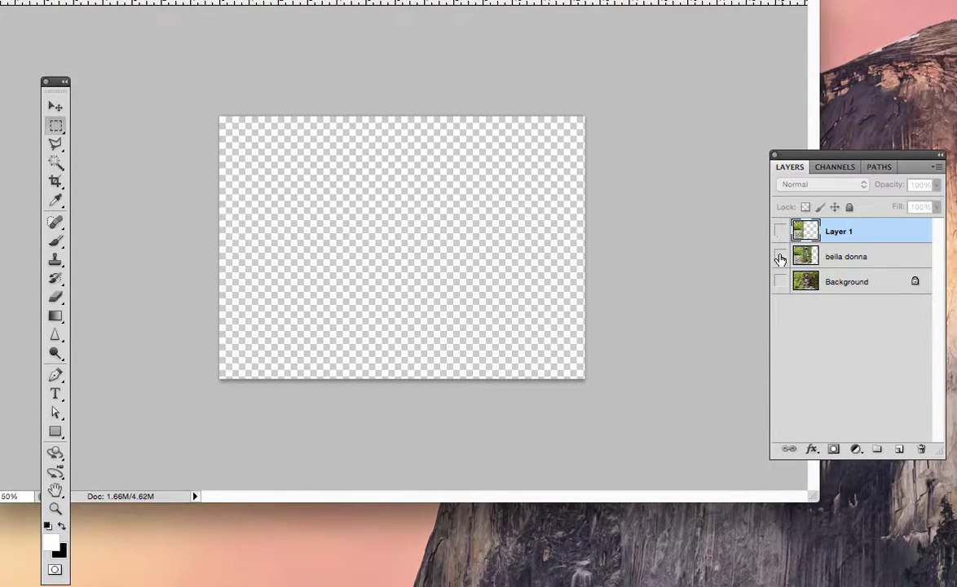
click(779, 257)
click(780, 256)
click(780, 232)
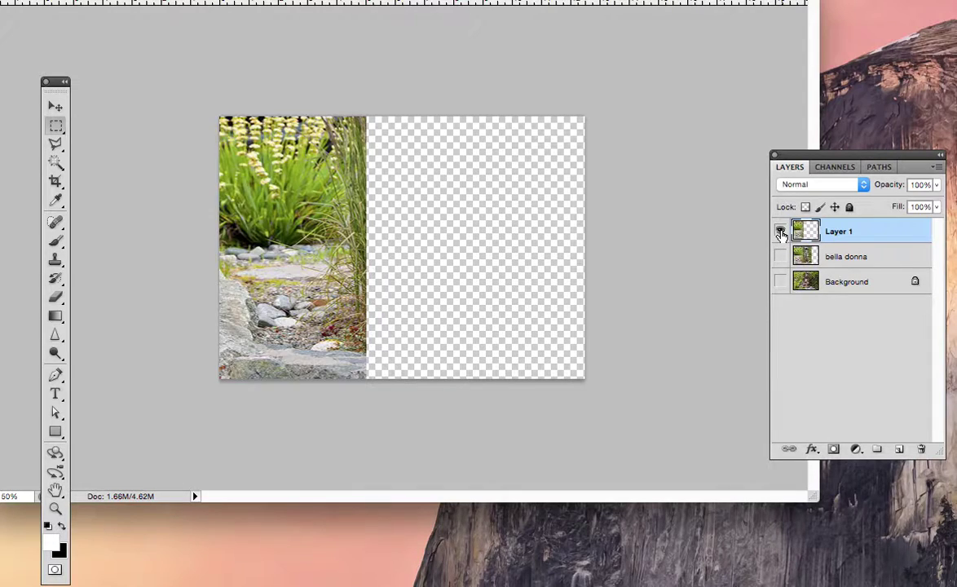
click(780, 257)
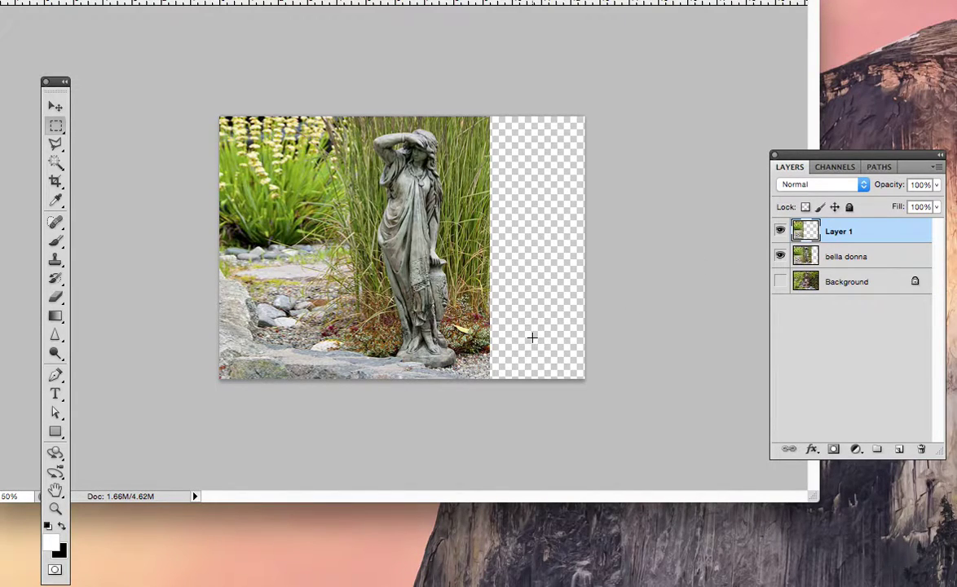
Mirror the copied garden strip horizontally to the canvas's right edge and narrow it to cover the empty area with a slight overlap onto the photo.
key(super+t)
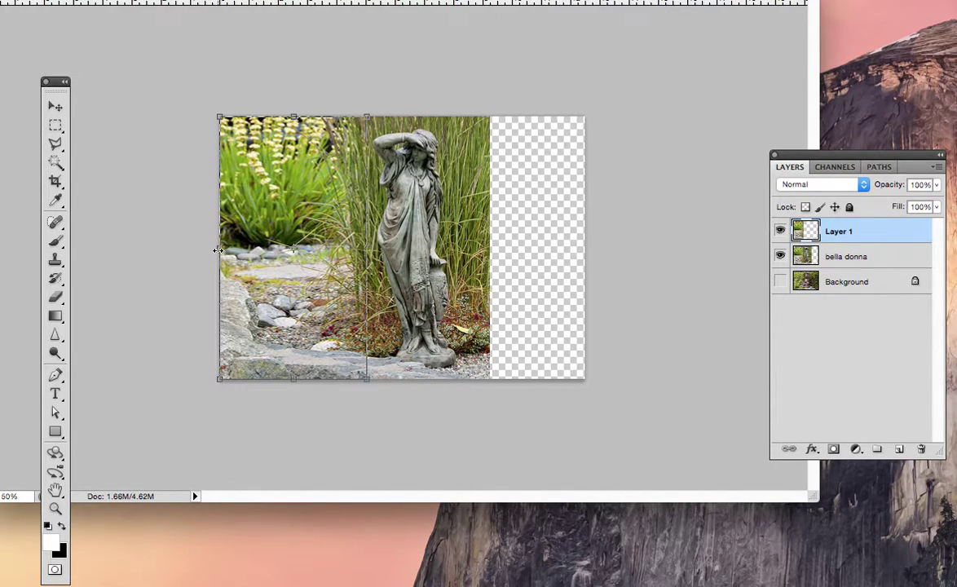
drag(219, 250, 585, 274)
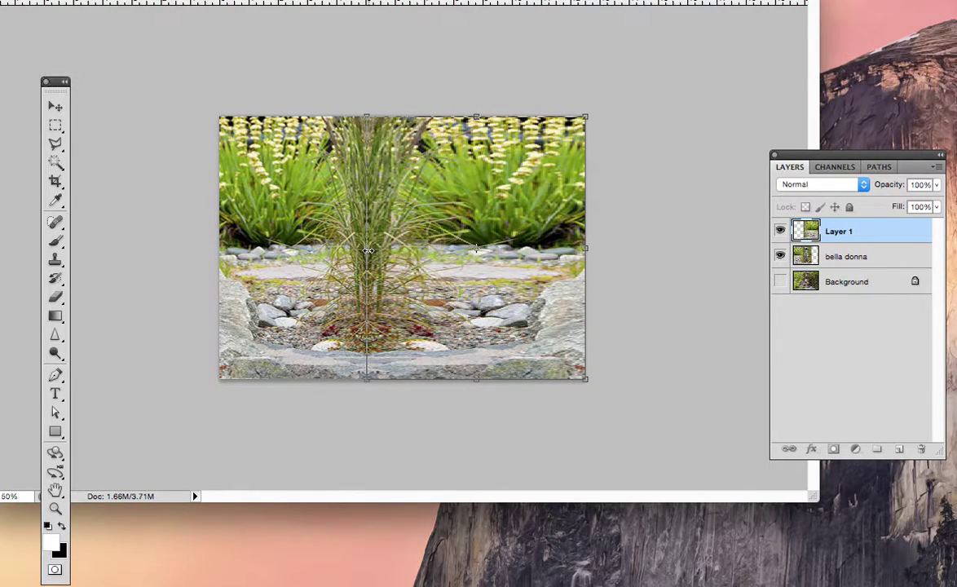
drag(368, 249, 491, 255)
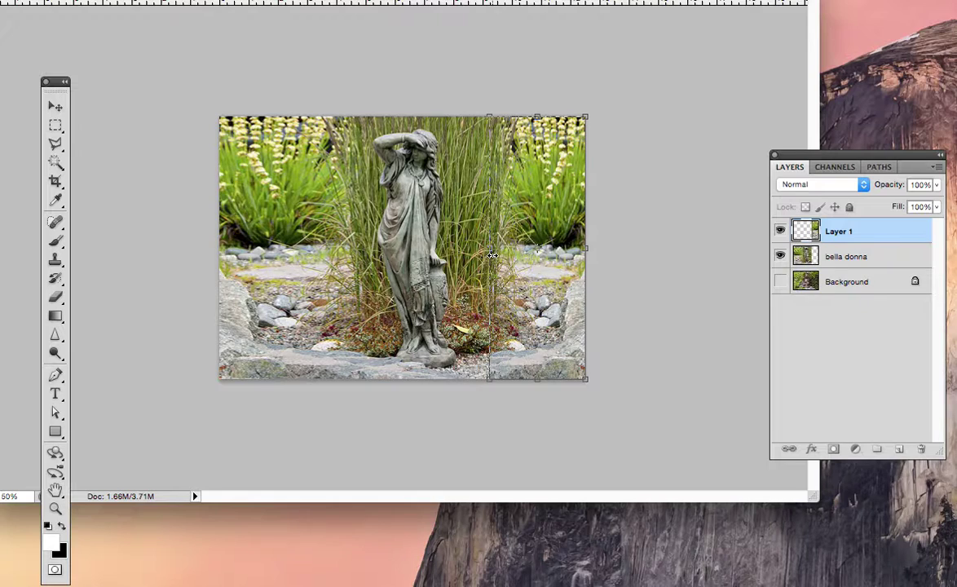
mouse_move(485, 255)
mouse_down()
mouse_move(445, 233)
mouse_move(514, 257)
mouse_move(479, 248)
mouse_up()
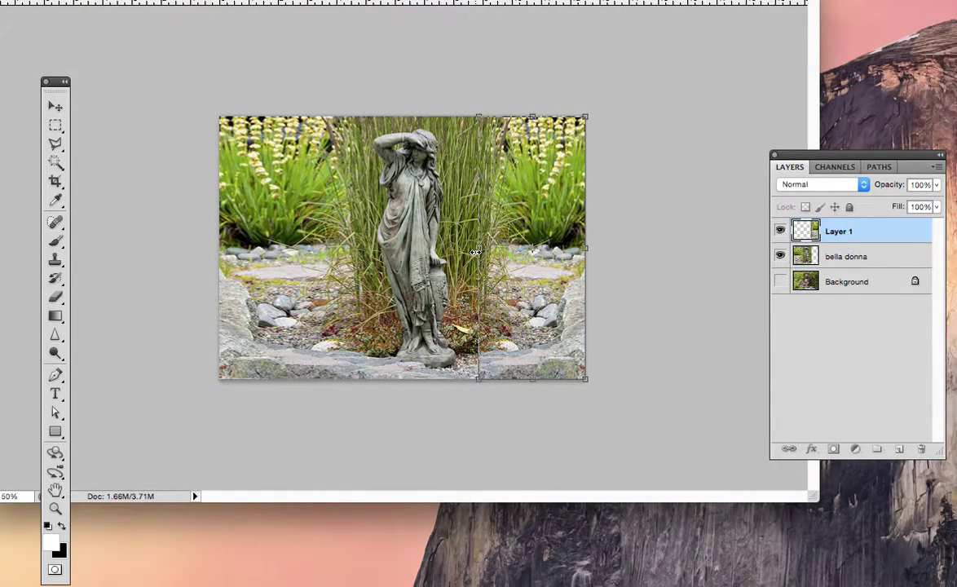
key(Return)
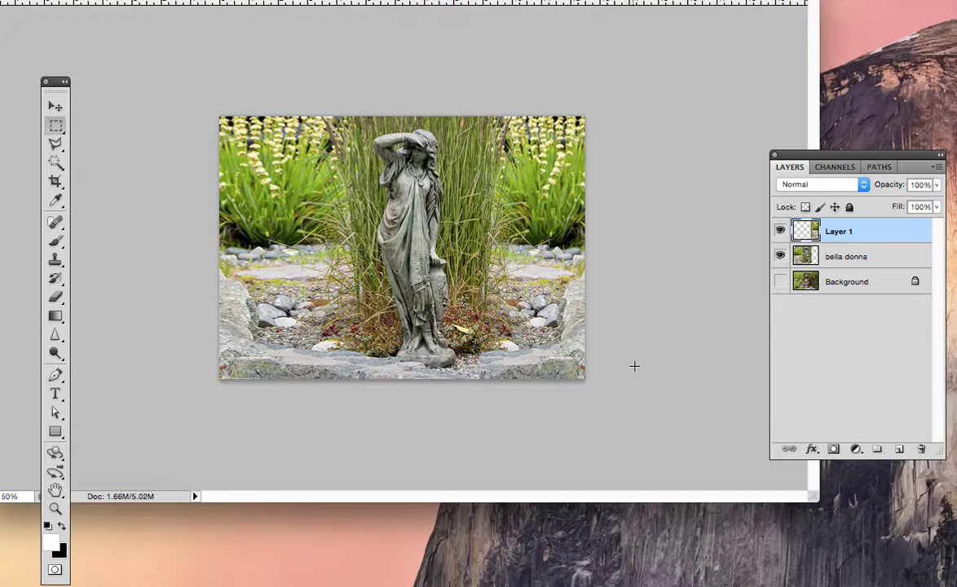
click(779, 232)
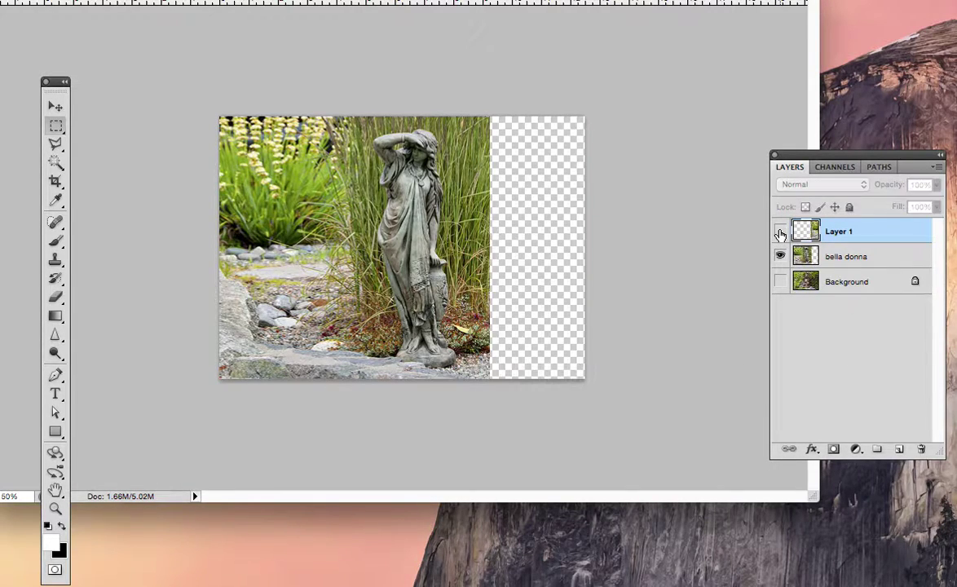
click(780, 233)
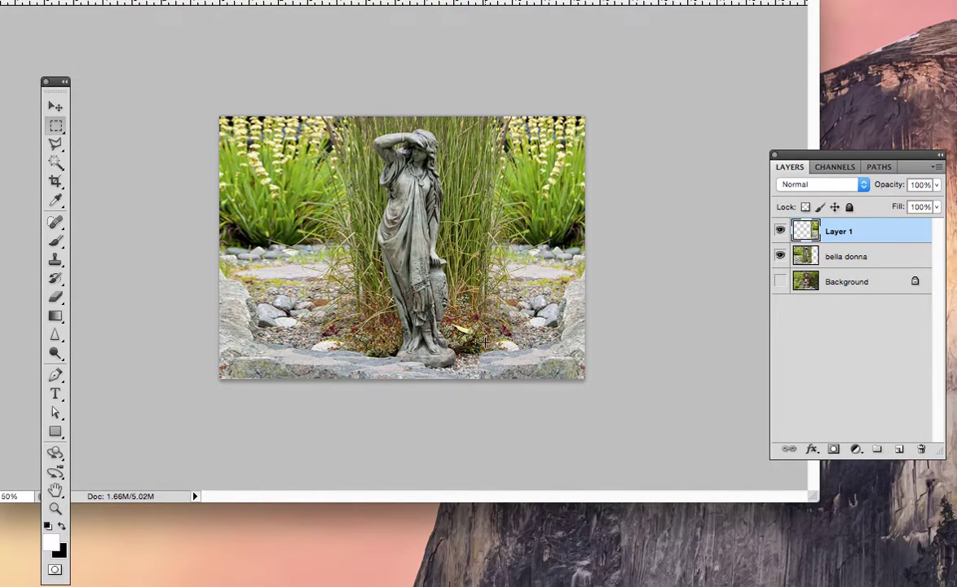
Hide bella donna, clone grass over the upper part of the mirrored strip's straight inner edge on Layer 1, and show bella donna again.
click(780, 256)
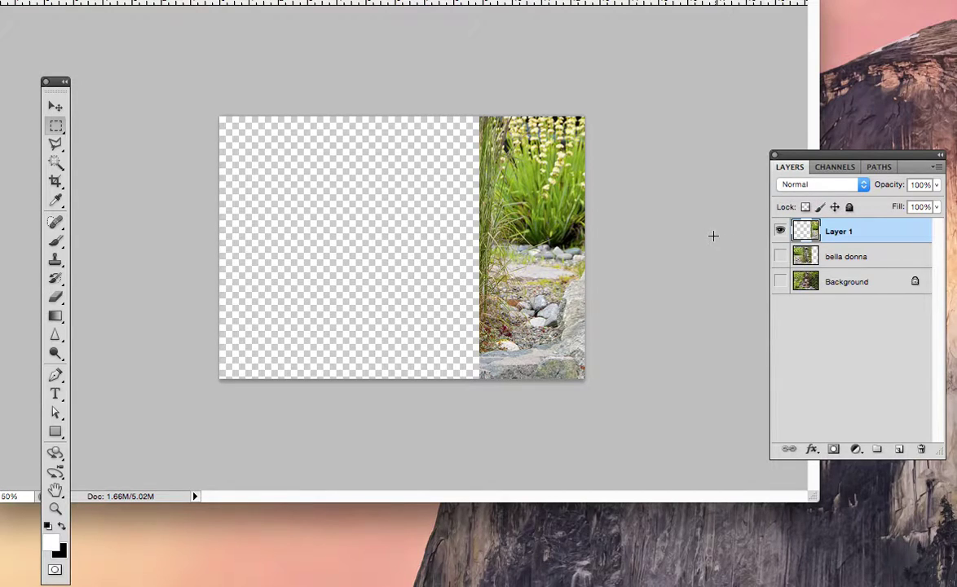
key(s)
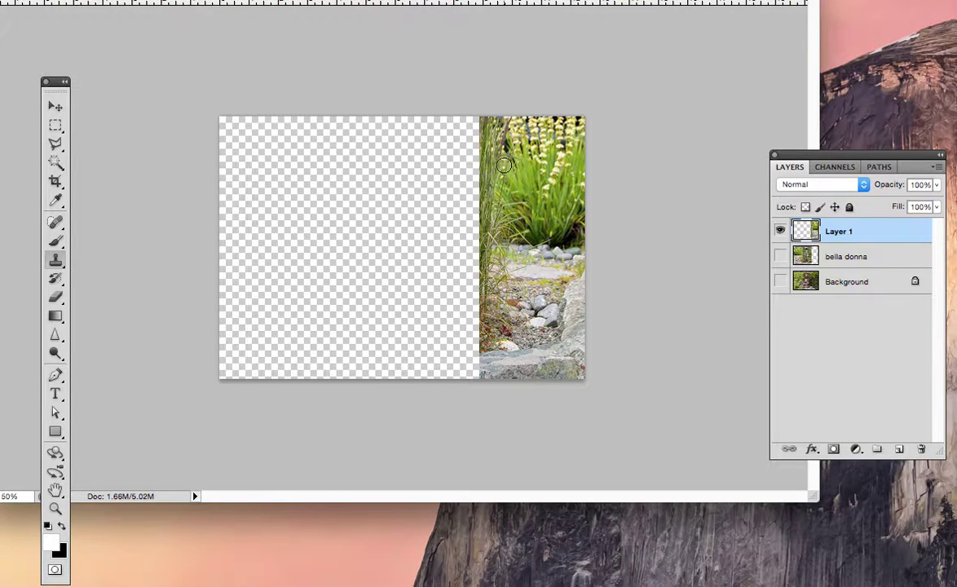
drag(480, 165, 471, 115)
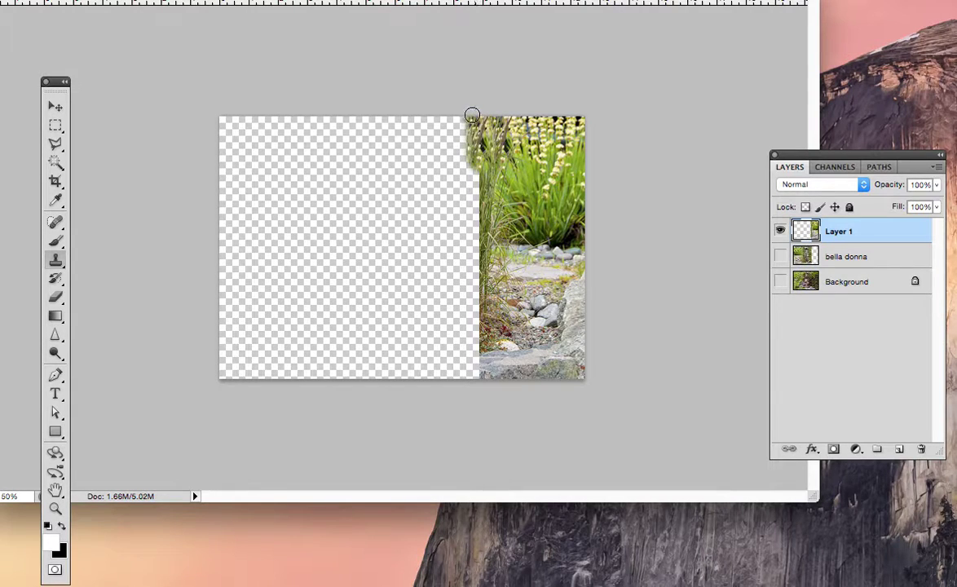
click(780, 256)
mouse_move(466, 150)
mouse_down()
mouse_move(484, 231)
mouse_move(482, 158)
mouse_move(475, 223)
mouse_move(469, 148)
mouse_move(465, 196)
mouse_move(516, 176)
mouse_move(501, 133)
mouse_move(508, 164)
mouse_move(506, 144)
mouse_move(526, 178)
mouse_up()
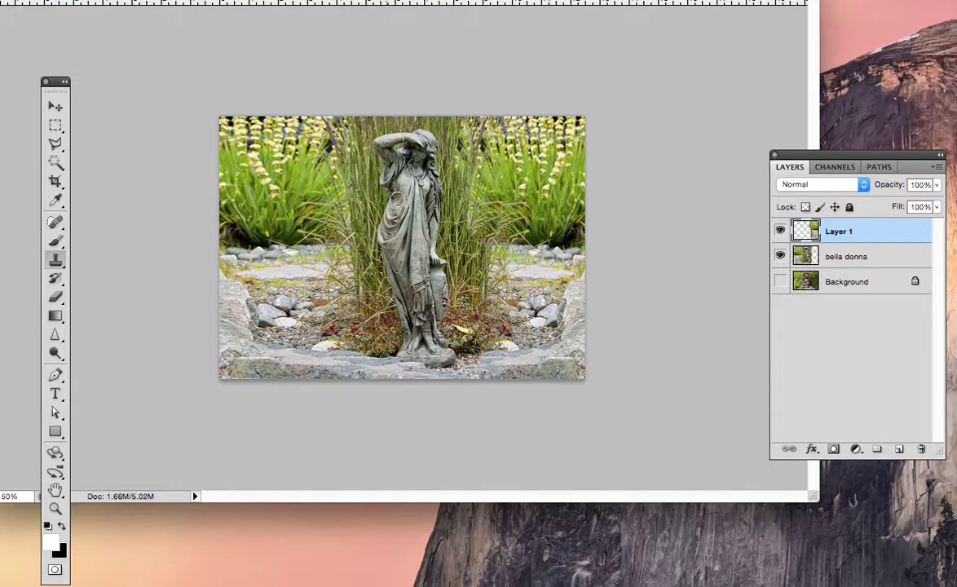
Clone grass and stone texture over the middle and lower parts of the seam right of the statue to blend it.
click(465, 264)
click(552, 228)
alt+click(493, 364)
drag(480, 367, 467, 373)
click(499, 349)
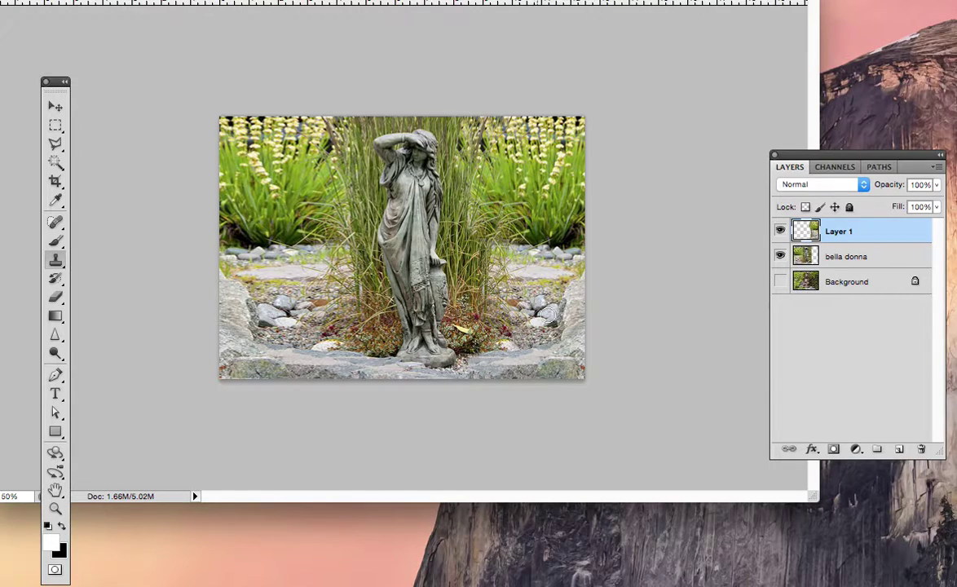